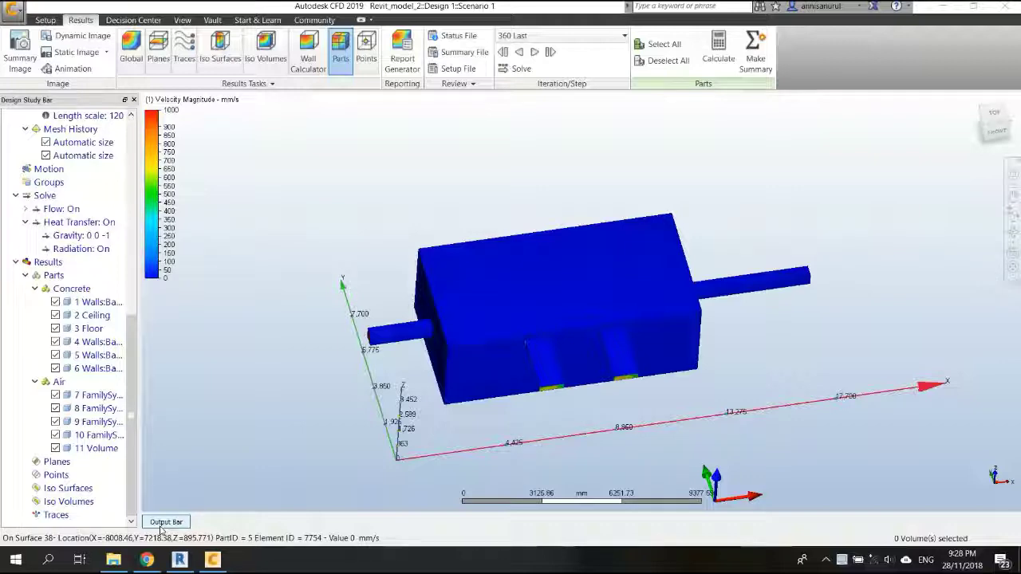
Display the Concrete parts as outlines only
{"action": "scroll", "coordinate": [449, 321], "scroll_direction": "up", "scroll_amount": 3}
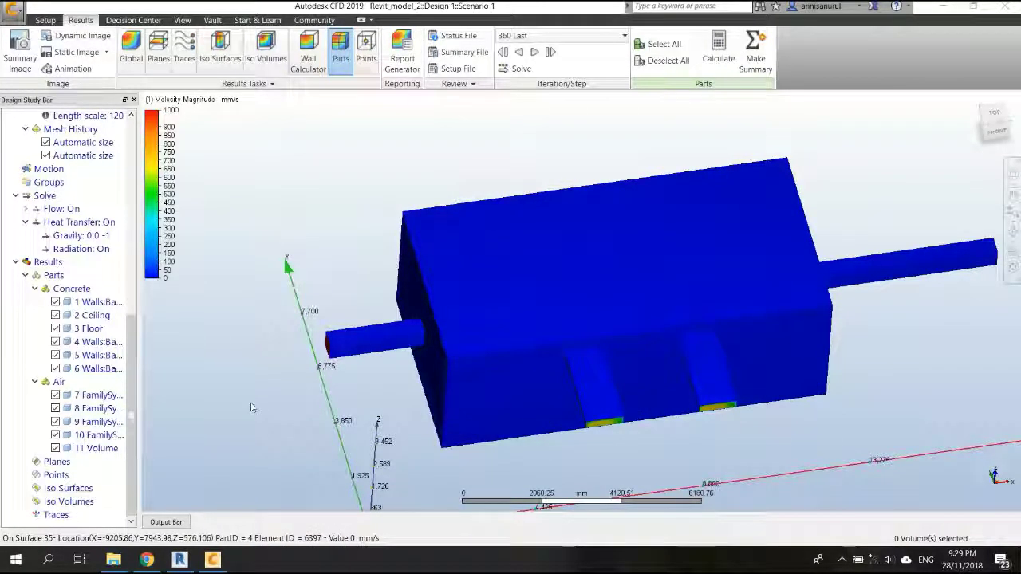
{"action": "scroll", "coordinate": [616, 382], "scroll_direction": "down", "scroll_amount": 1}
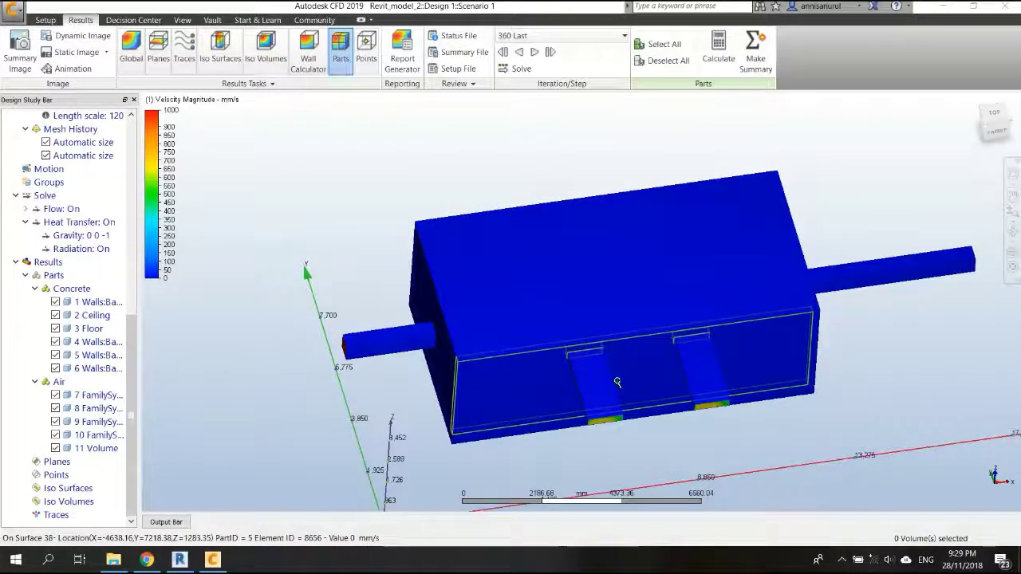
{"action": "scroll", "coordinate": [617, 382], "scroll_direction": "up", "scroll_amount": 1}
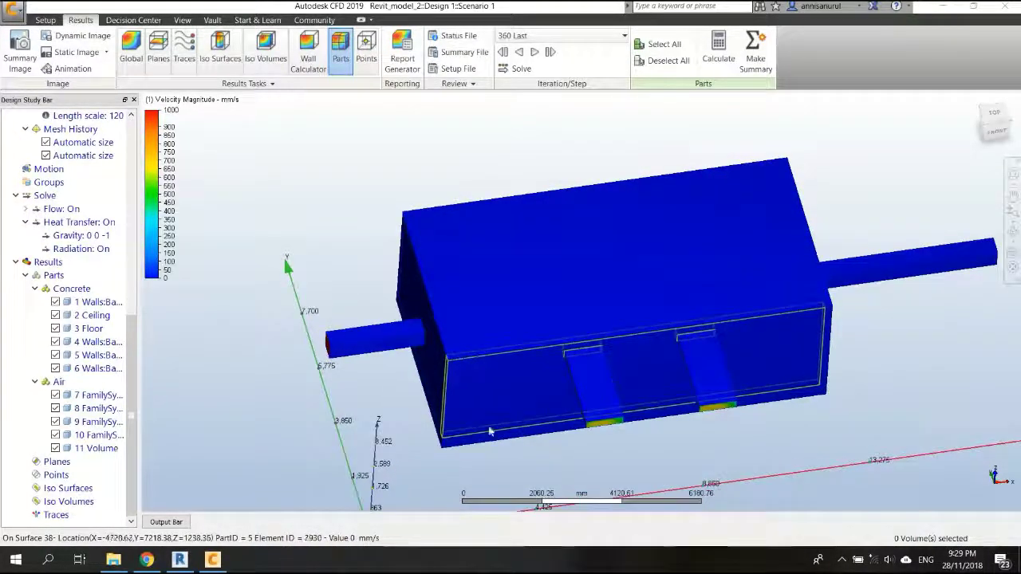
{"action": "left_click", "coordinate": [72, 288]}
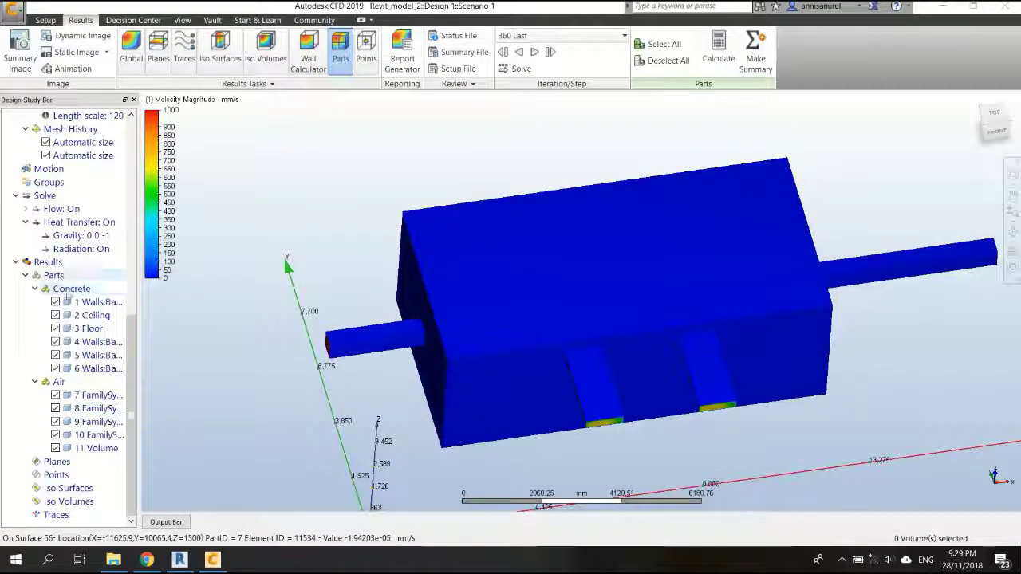
{"action": "right_click", "coordinate": [70, 295]}
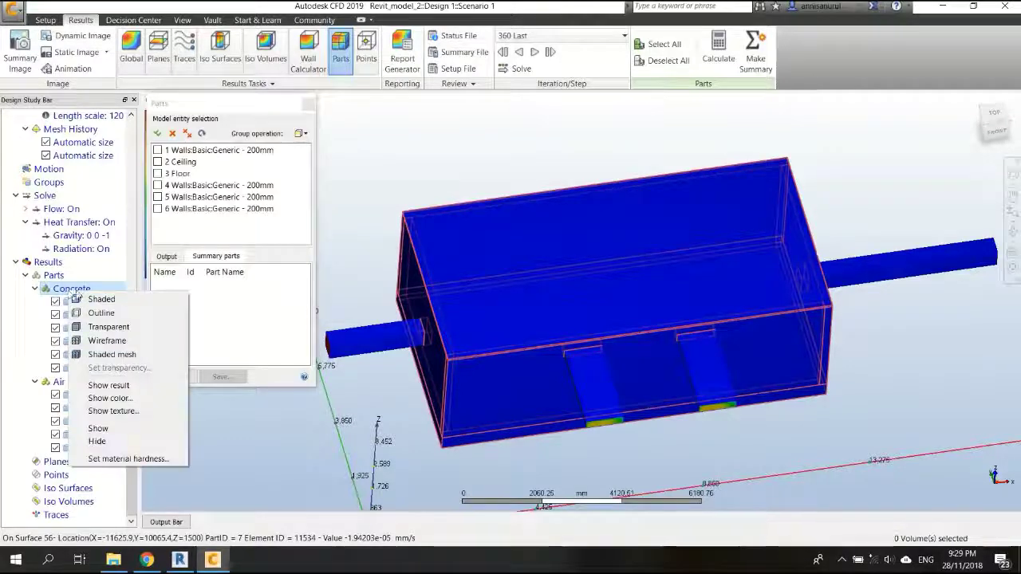
{"action": "left_click", "coordinate": [99, 314]}
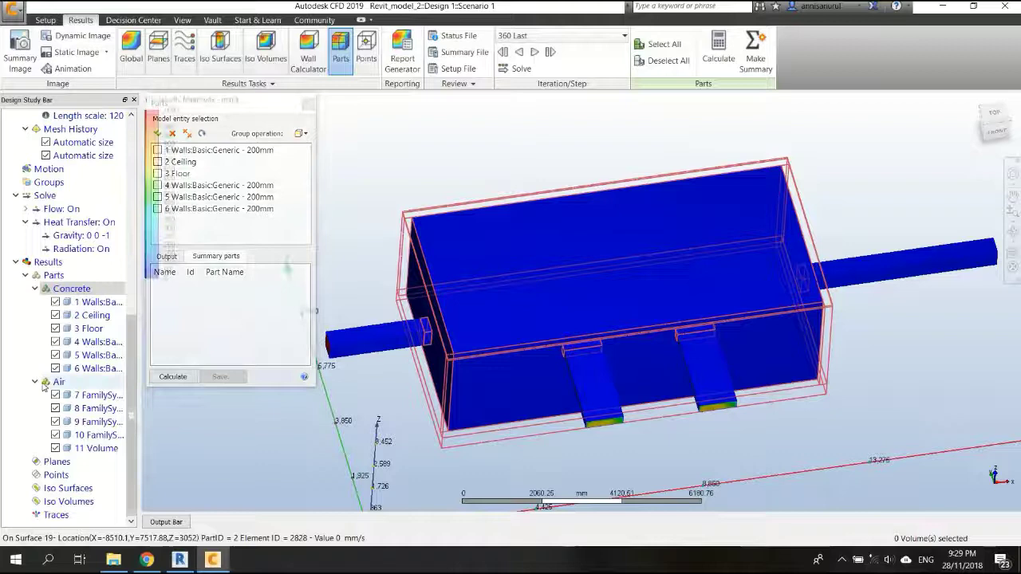
Display the Air parts as outlines only and close the Parts panel
{"action": "left_click", "coordinate": [59, 381]}
{"action": "right_click", "coordinate": [63, 382]}
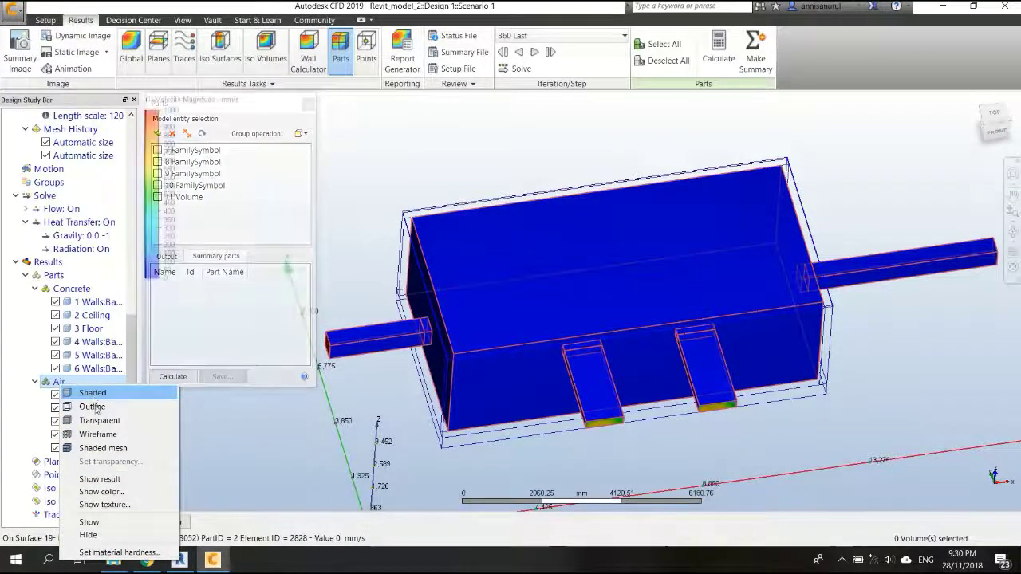
{"action": "left_click", "coordinate": [92, 406]}
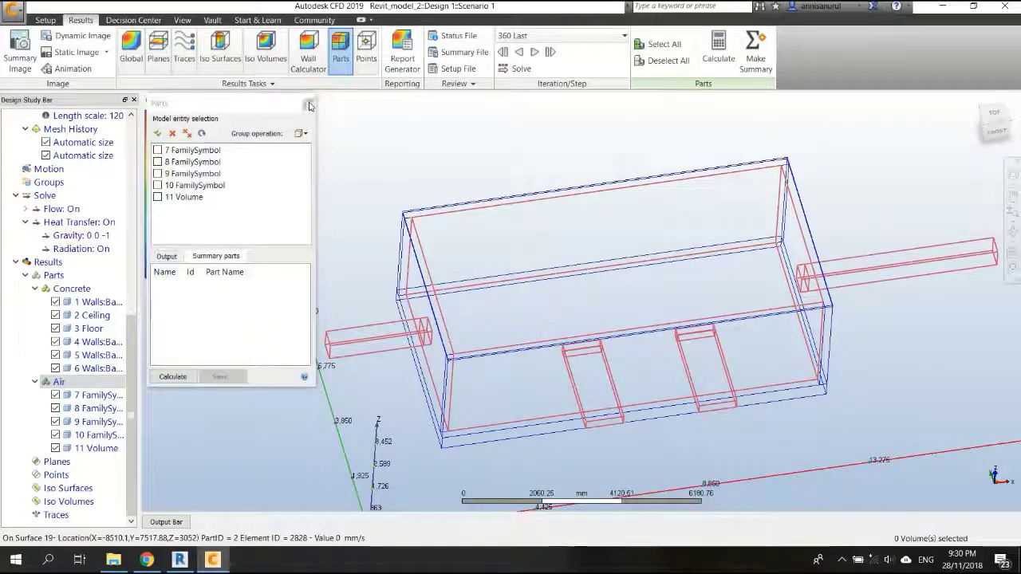
{"action": "left_click", "coordinate": [635, 349]}
{"action": "middle_click_drag", "start_coordinate": [636, 374], "coordinate": [614, 369], "text": "shift"}
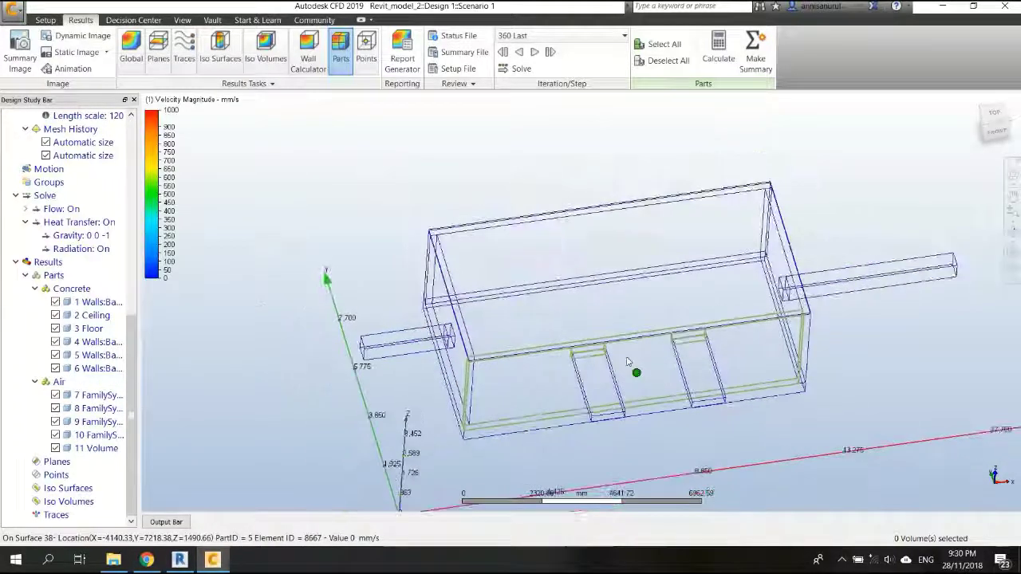
Add Plane 1, a cutting plane showing velocity magnitude contours across the room
{"action": "left_click", "coordinate": [160, 63]}
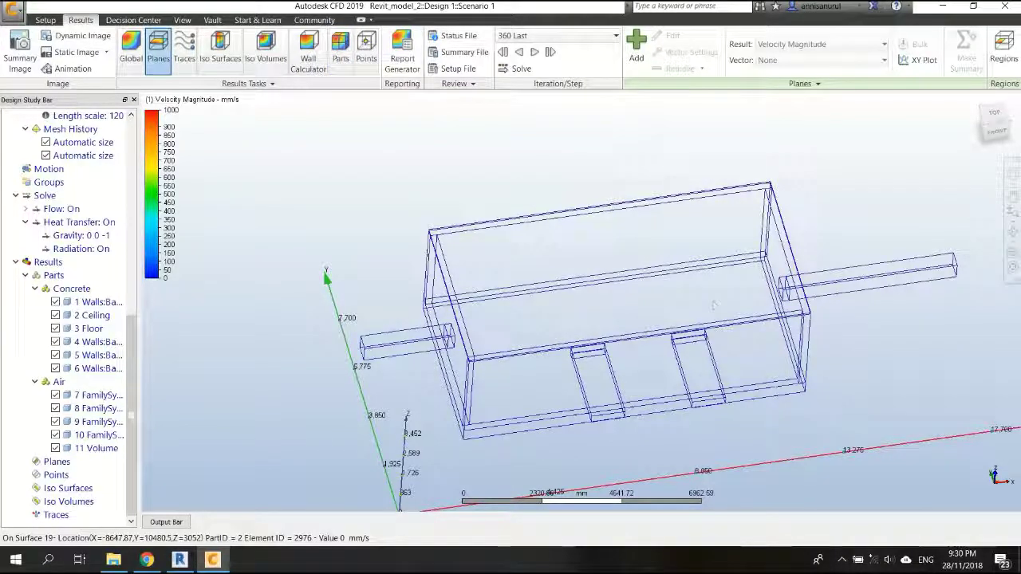
{"action": "left_click", "coordinate": [635, 54]}
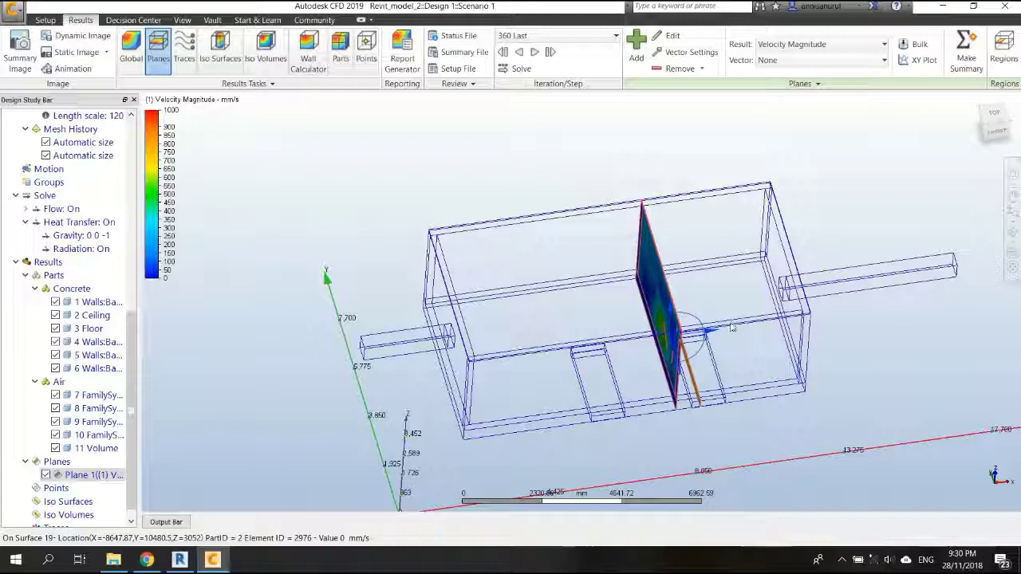
{"action": "middle_click_drag", "start_coordinate": [738, 309], "coordinate": [845, 312], "text": "shift"}
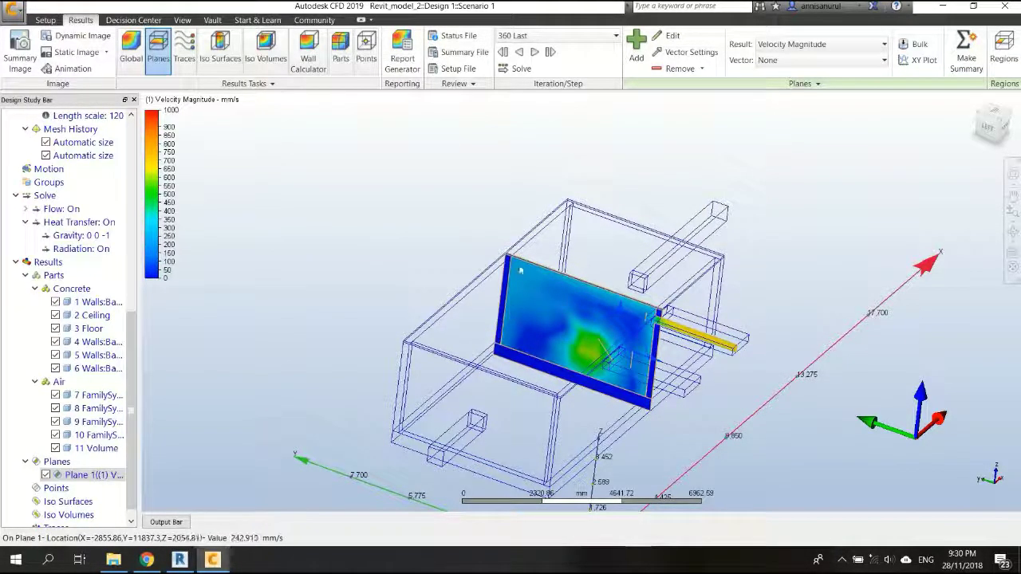
Switch the velocity legend units to m/s
{"action": "right_click", "coordinate": [150, 171]}
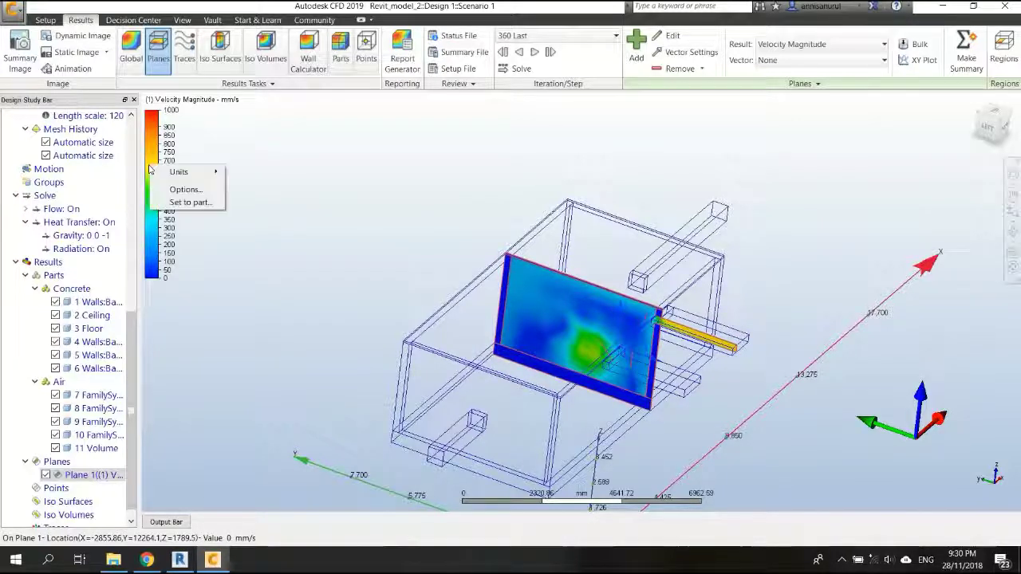
{"action": "mouse_move", "coordinate": [171, 176]}
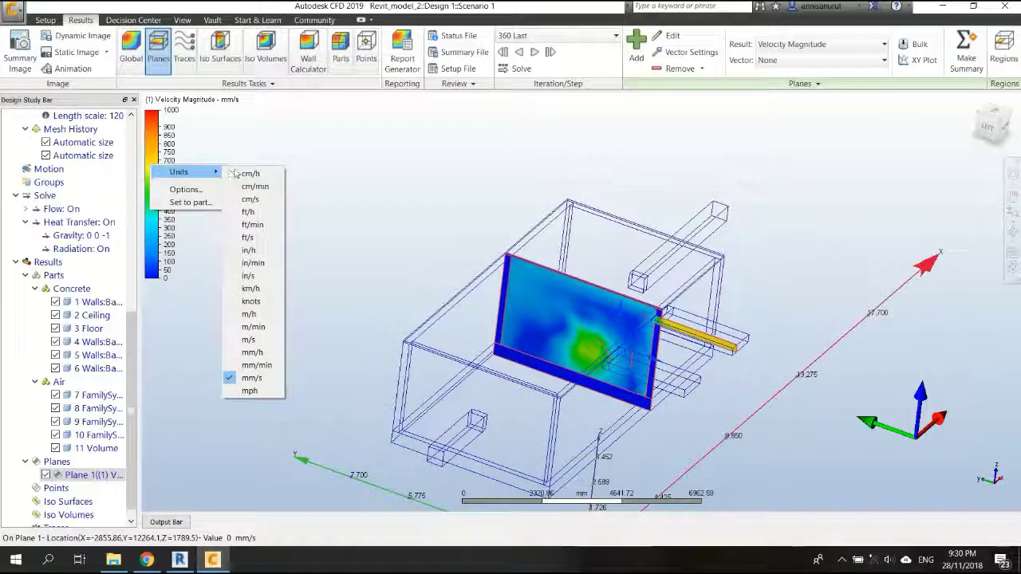
{"action": "left_click", "coordinate": [269, 340]}
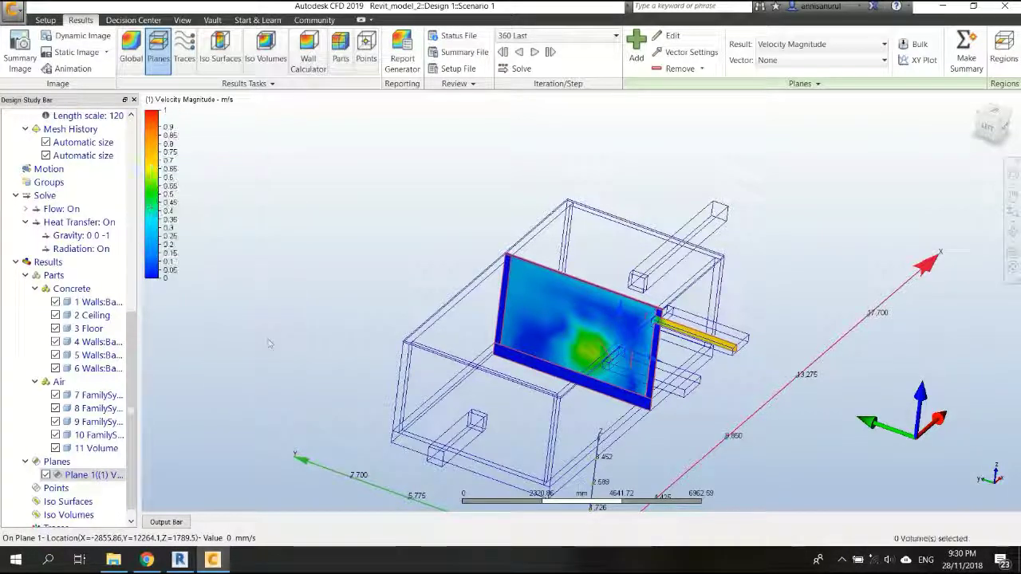
Give the legend a user-specified range with a maximum of 2
{"action": "right_click", "coordinate": [148, 194]}
{"action": "left_click", "coordinate": [181, 212]}
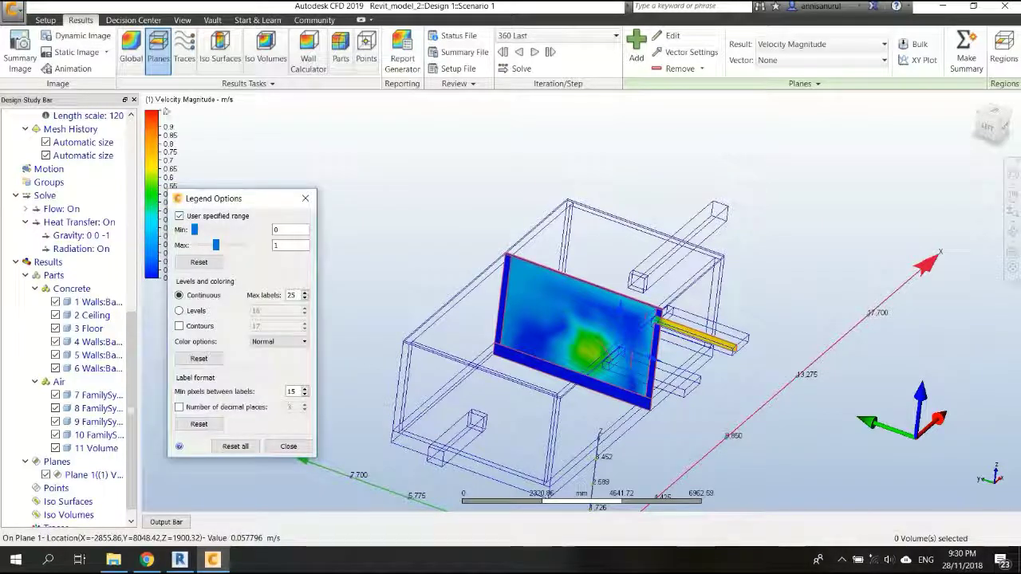
{"action": "left_click_drag", "start_coordinate": [204, 194], "coordinate": [225, 130]}
{"action": "left_click", "coordinate": [300, 183]}
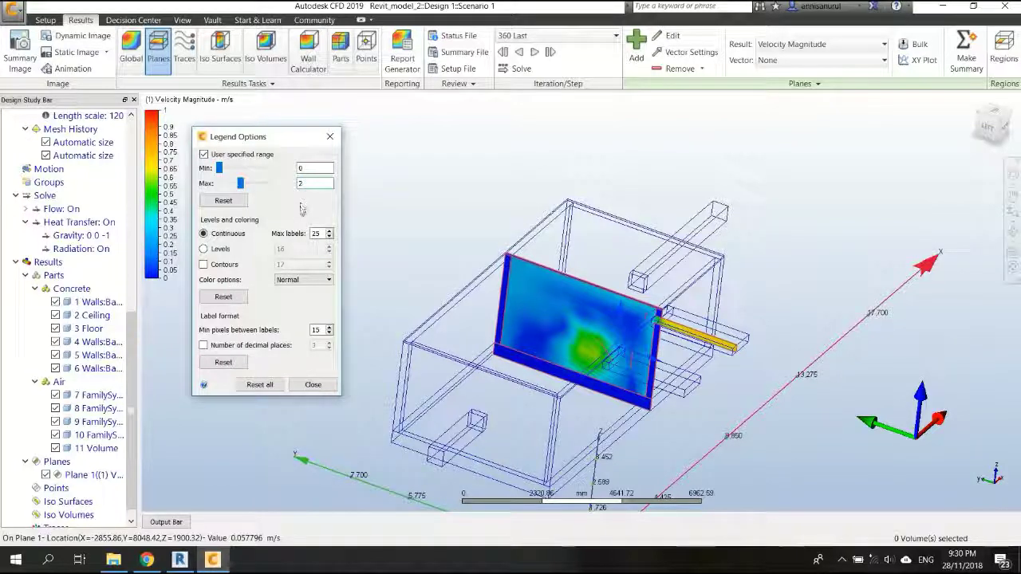
{"action": "key", "text": "Return"}
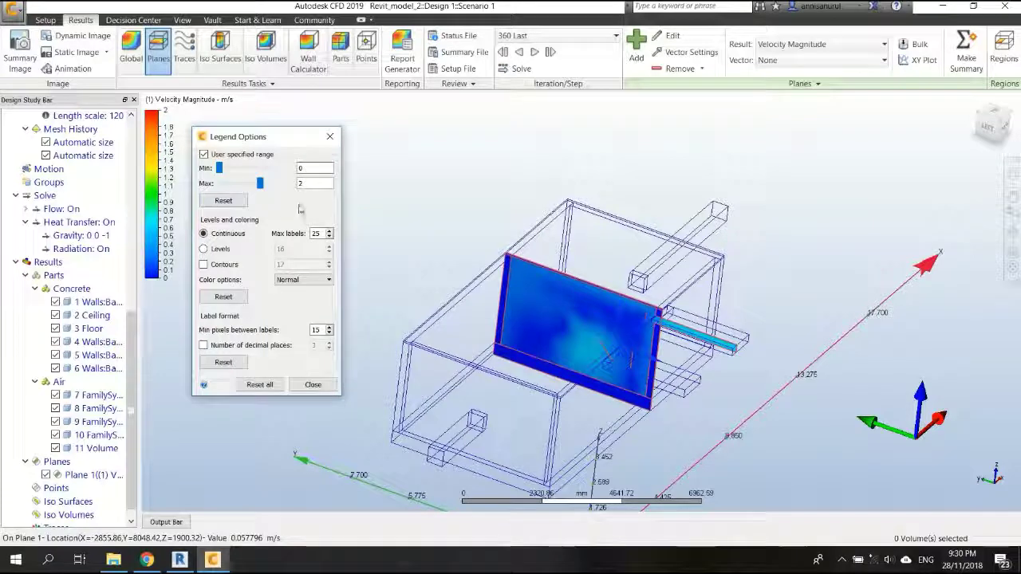
Slide Plane 1 along the room to sit mid-room near the supply duct
{"action": "left_click", "coordinate": [329, 137]}
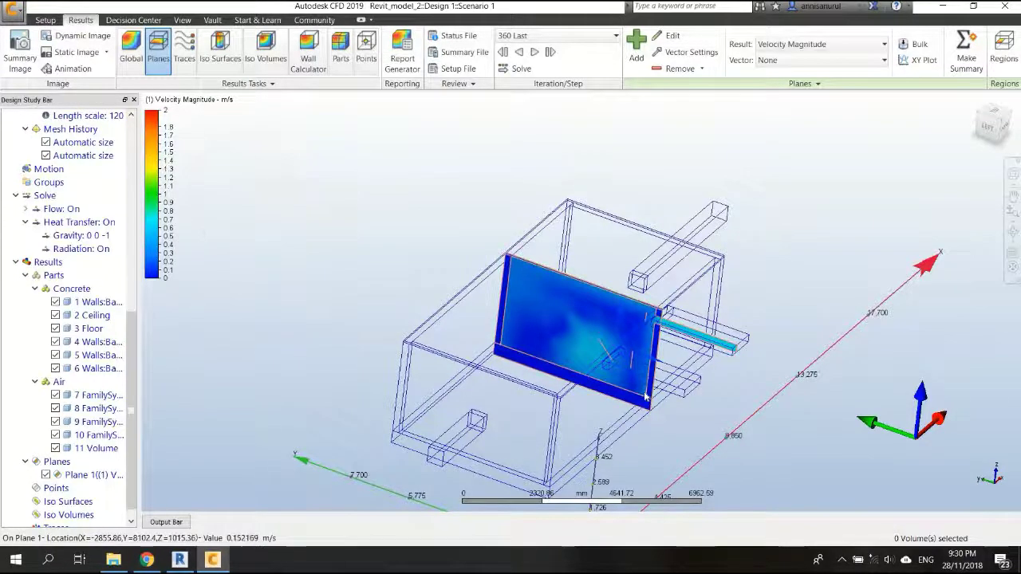
{"action": "mouse_move", "coordinate": [606, 344]}
{"action": "middle_mouse_down", "text": "shift"}
{"action": "mouse_move", "coordinate": [597, 327]}
{"action": "mouse_move", "coordinate": [577, 351]}
{"action": "mouse_move", "coordinate": [622, 337]}
{"action": "middle_mouse_up", "text": "shift"}
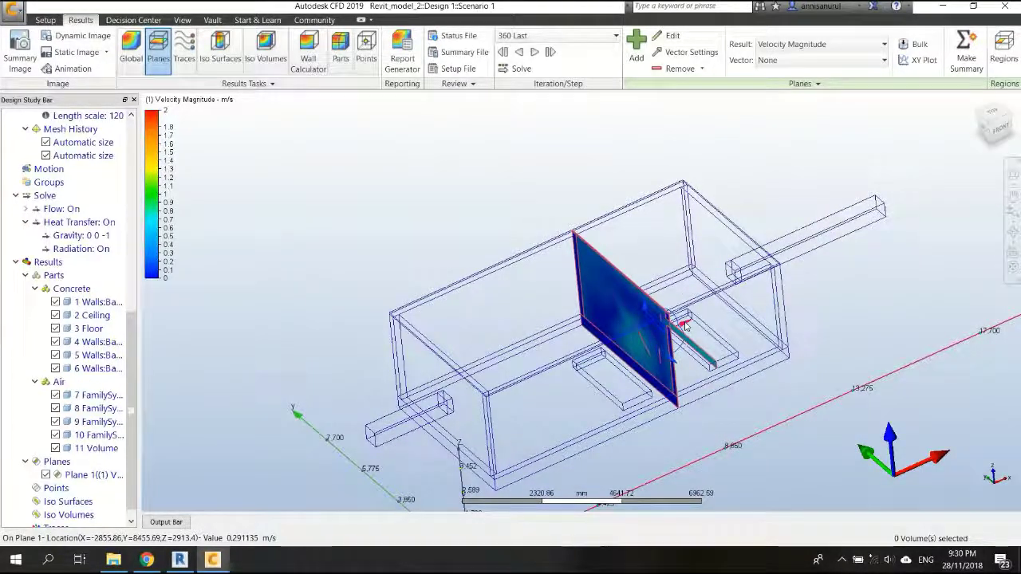
{"action": "left_click_drag", "start_coordinate": [684, 325], "coordinate": [518, 423]}
{"action": "middle_click_drag", "start_coordinate": [518, 423], "coordinate": [571, 390], "text": "shift"}
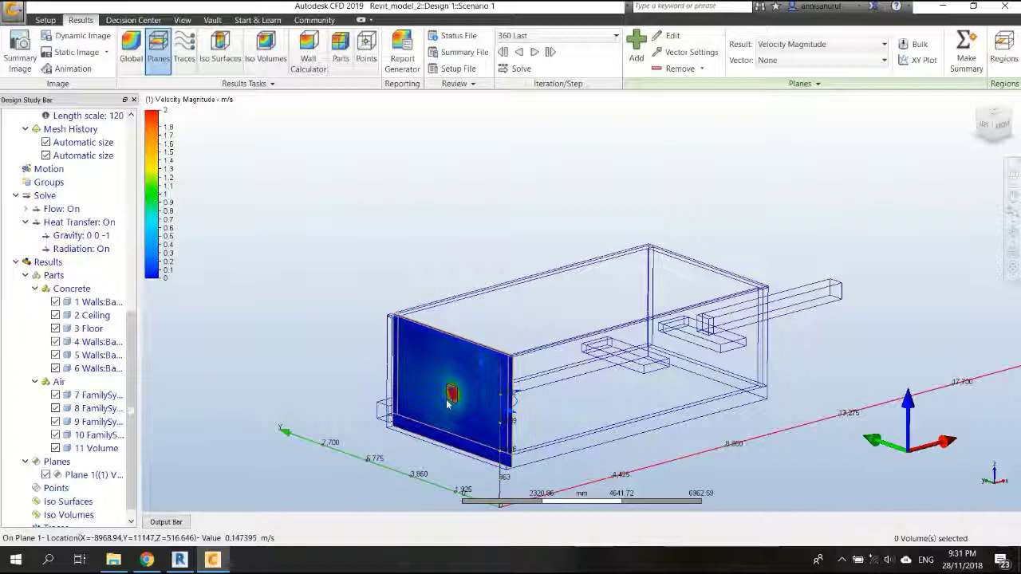
{"action": "left_click_drag", "start_coordinate": [519, 397], "coordinate": [599, 377]}
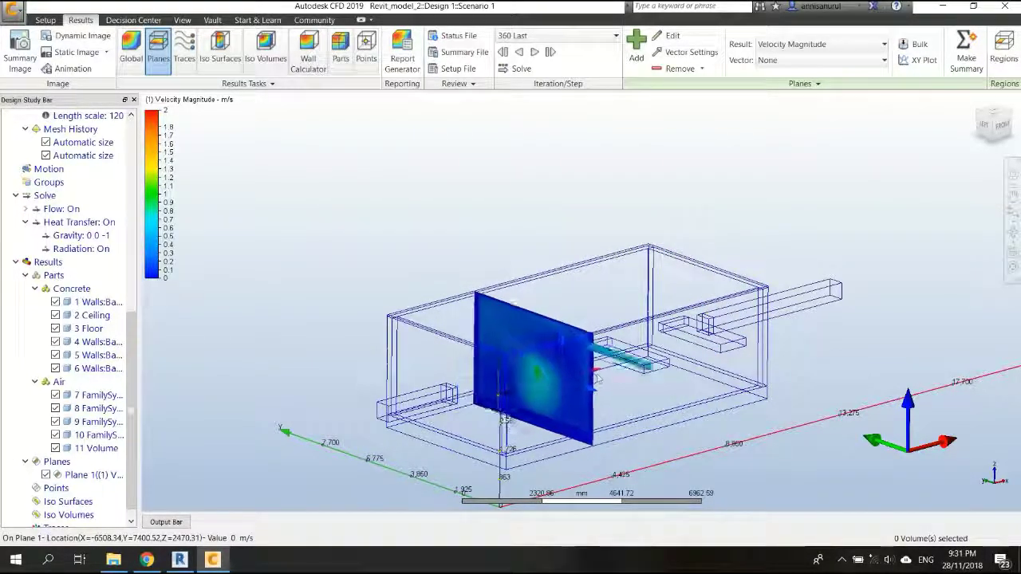
Add Plane 2 aligned to the Z axis and view it from above
{"action": "left_click", "coordinate": [636, 56]}
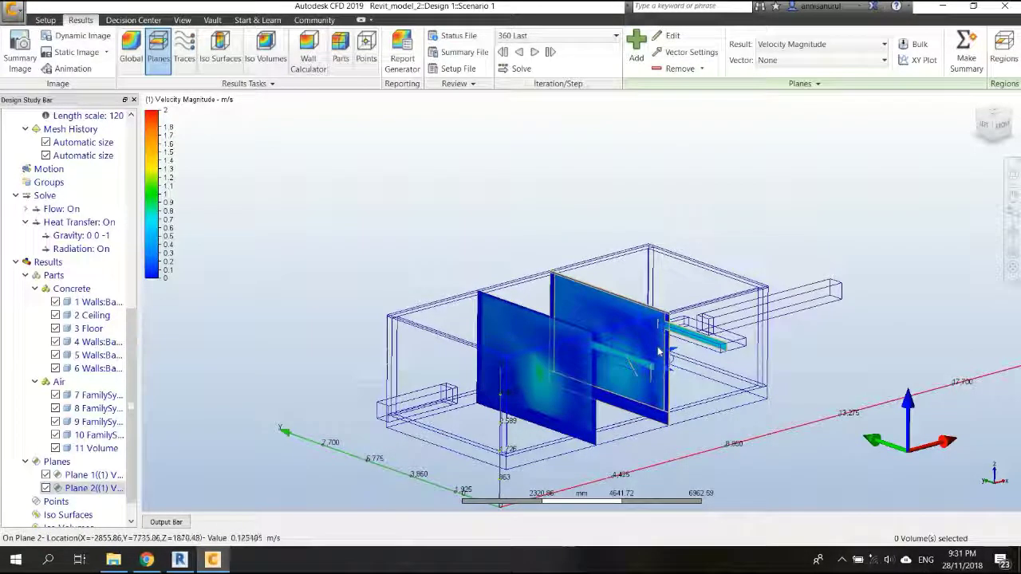
{"action": "left_click", "coordinate": [648, 321]}
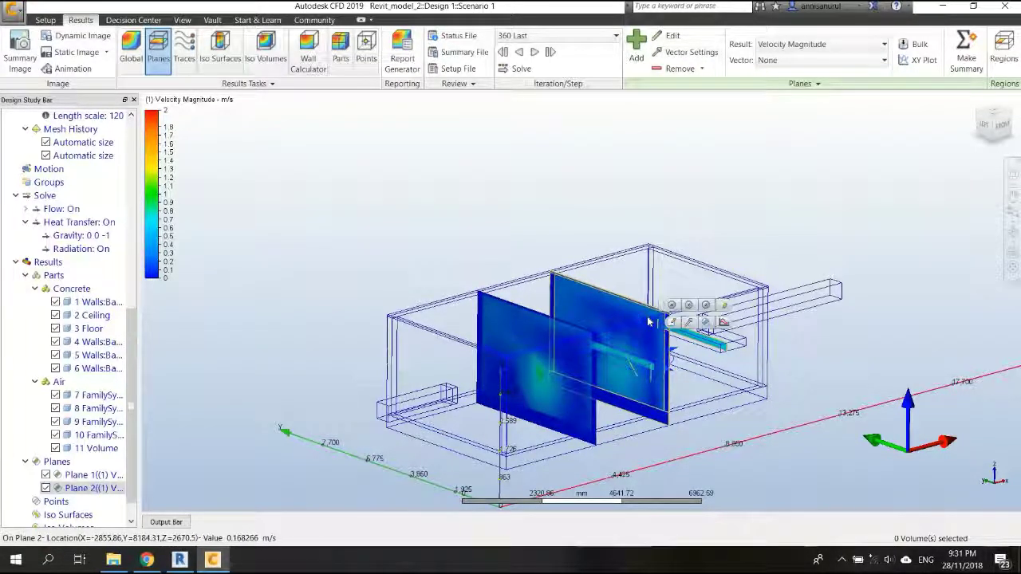
{"action": "left_click", "coordinate": [705, 306]}
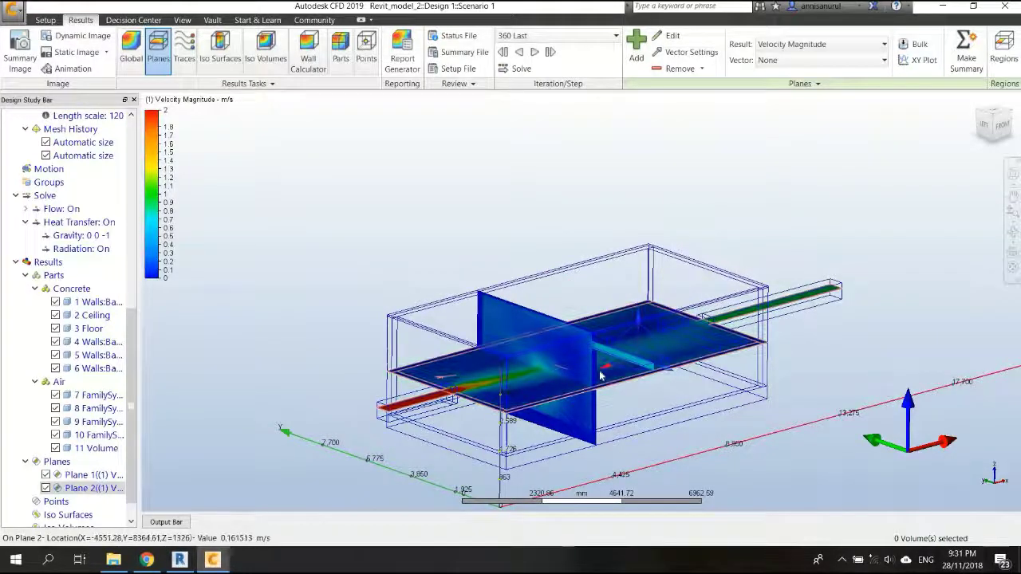
{"action": "middle_click_drag", "start_coordinate": [603, 378], "coordinate": [607, 439], "text": "shift"}
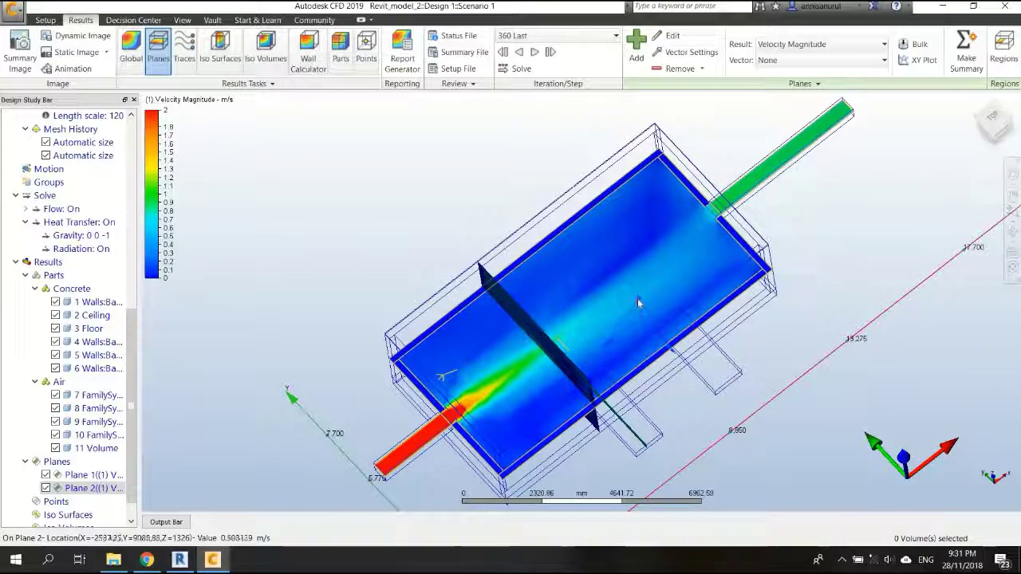
{"action": "middle_click_drag", "start_coordinate": [637, 300], "coordinate": [652, 262], "text": "shift"}
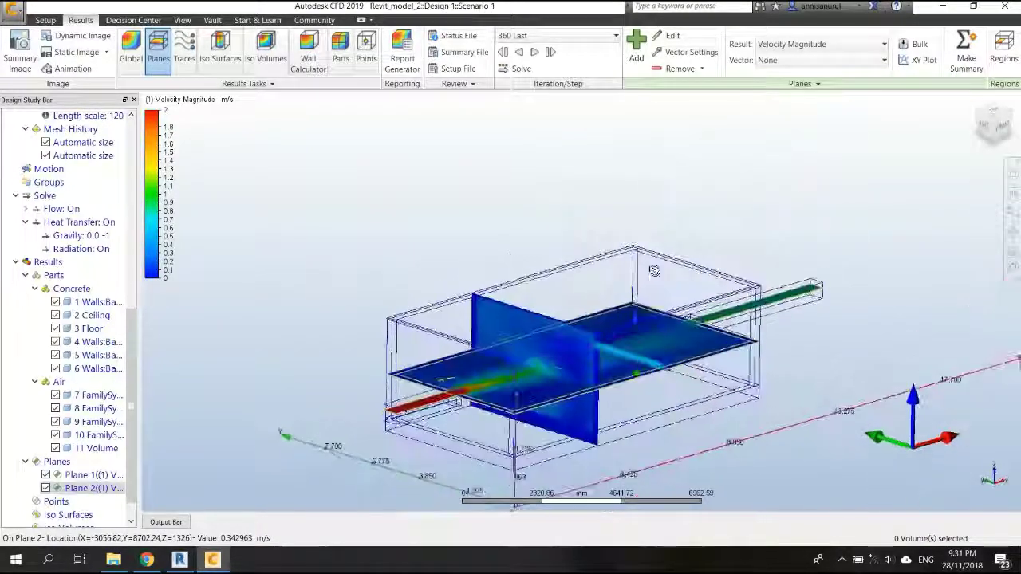
{"action": "middle_click_drag", "start_coordinate": [654, 271], "coordinate": [645, 319], "text": "shift"}
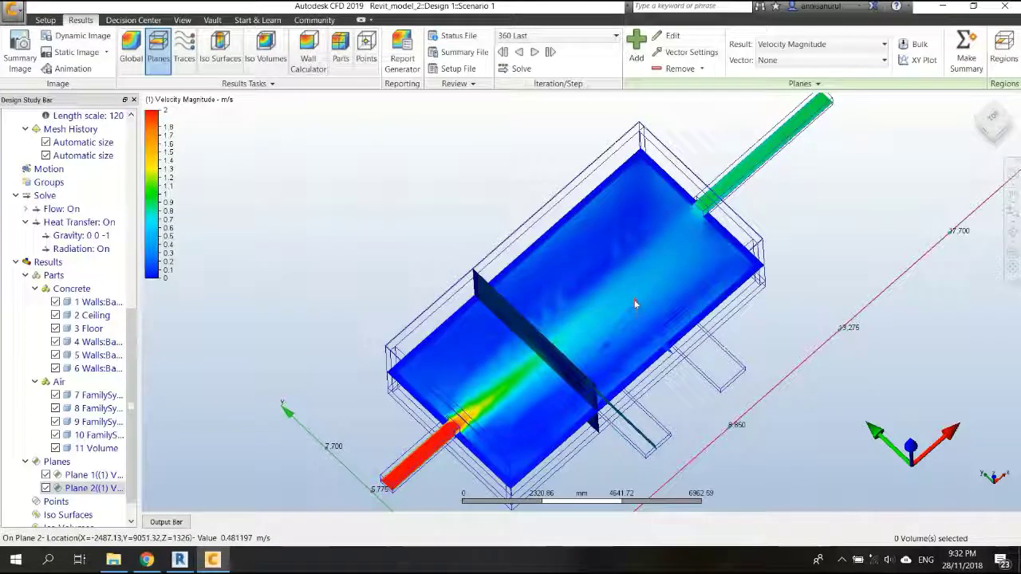
{"action": "mouse_move", "coordinate": [633, 343]}
{"action": "middle_mouse_down", "text": "shift"}
{"action": "mouse_move", "coordinate": [654, 319]}
{"action": "mouse_move", "coordinate": [638, 337]}
{"action": "middle_mouse_up", "text": "shift"}
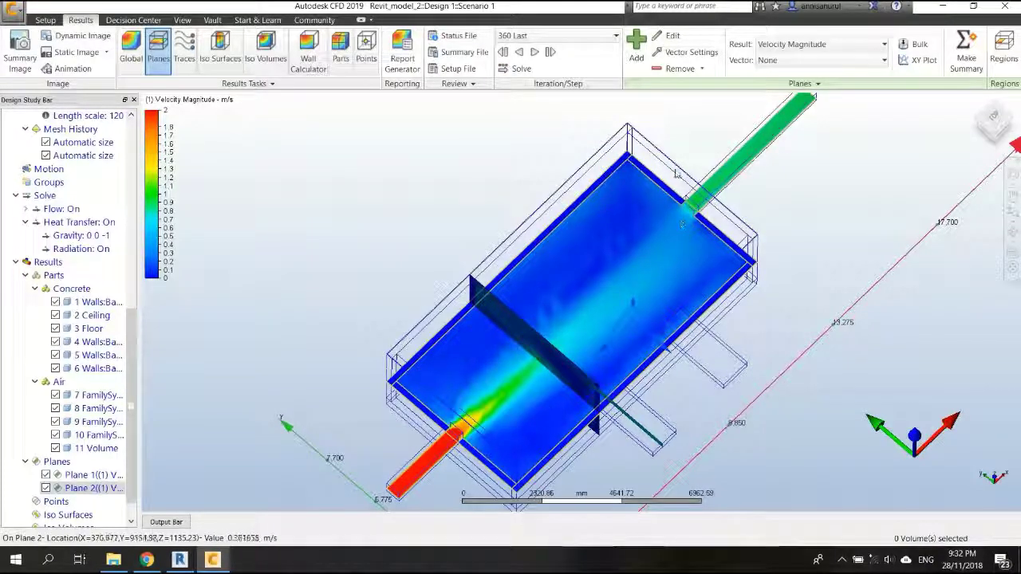
{"action": "middle_click_drag", "start_coordinate": [546, 408], "coordinate": [621, 354], "text": "shift"}
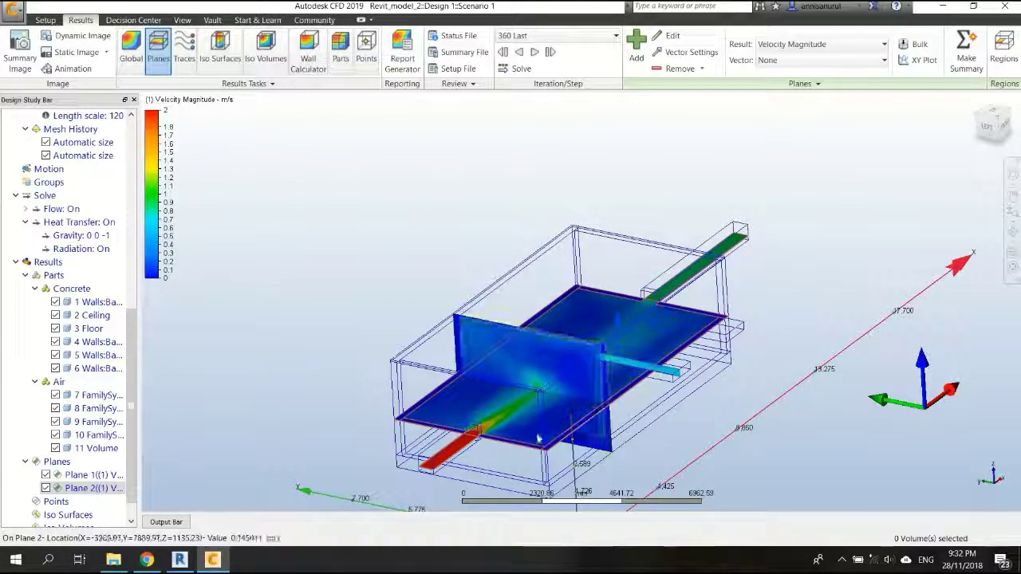
{"action": "middle_click_drag", "start_coordinate": [504, 450], "coordinate": [447, 408], "text": "shift"}
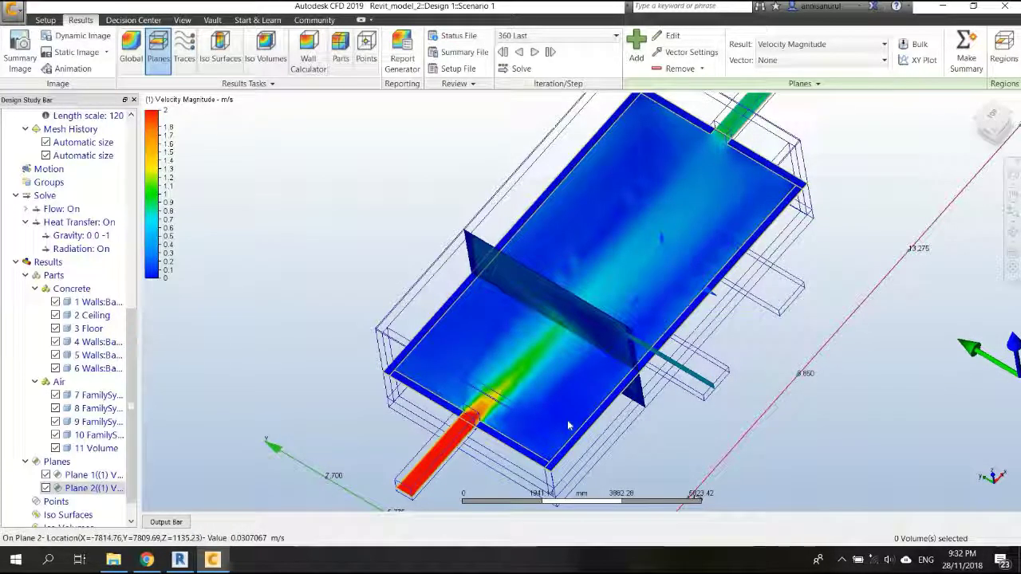
{"action": "mouse_move", "coordinate": [568, 425]}
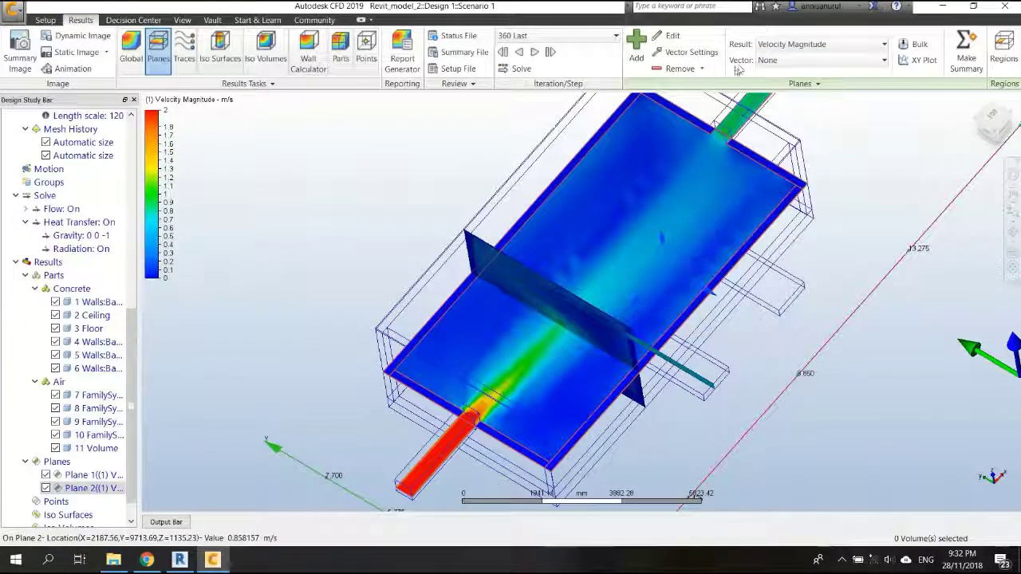
Show velocity vectors on Plane 2 at equal length with grid spacing 299
{"action": "left_click", "coordinate": [782, 63]}
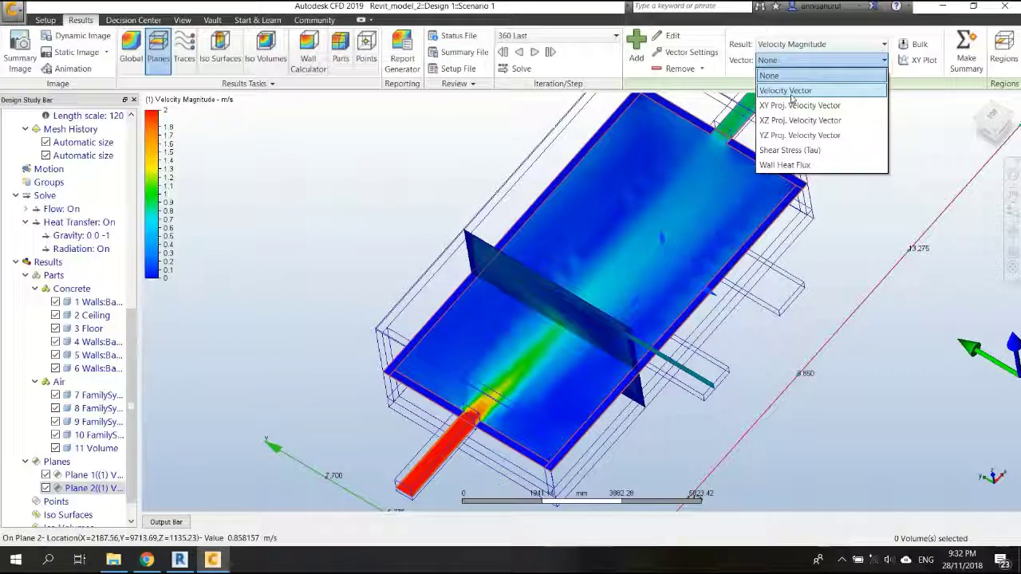
{"action": "left_click", "coordinate": [792, 93]}
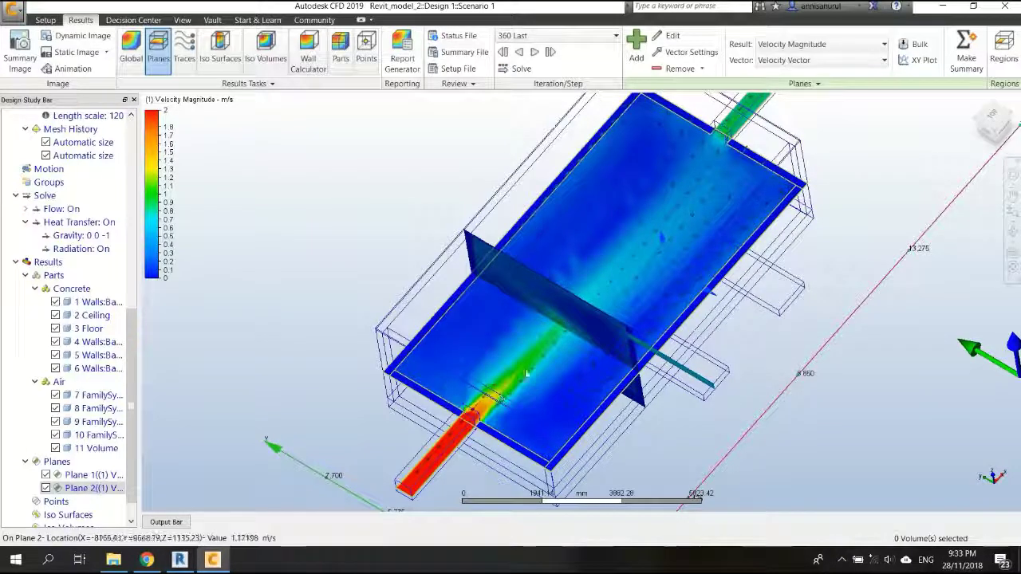
{"action": "scroll", "coordinate": [672, 280], "scroll_direction": "up", "scroll_amount": 3}
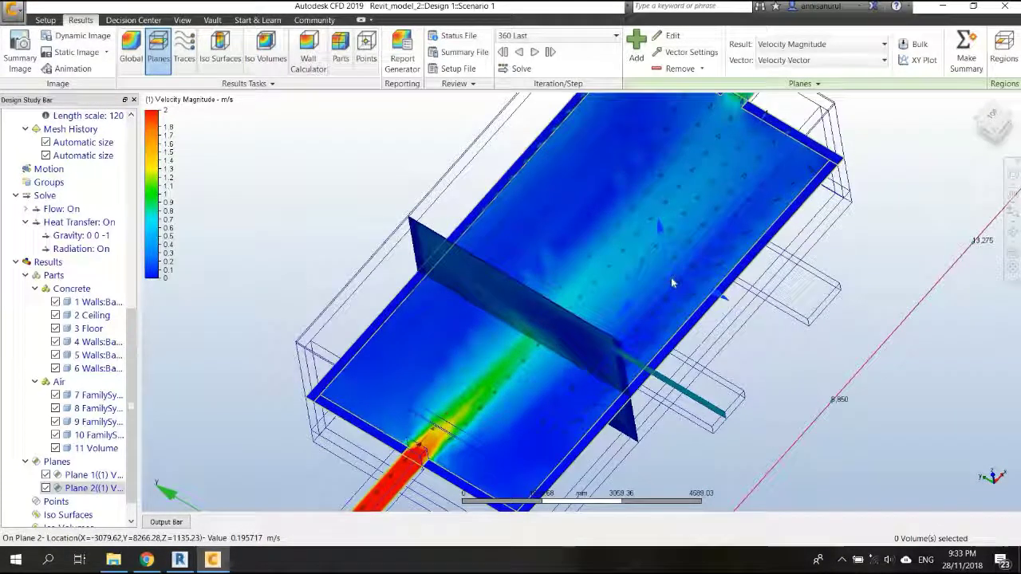
{"action": "left_click", "coordinate": [690, 52]}
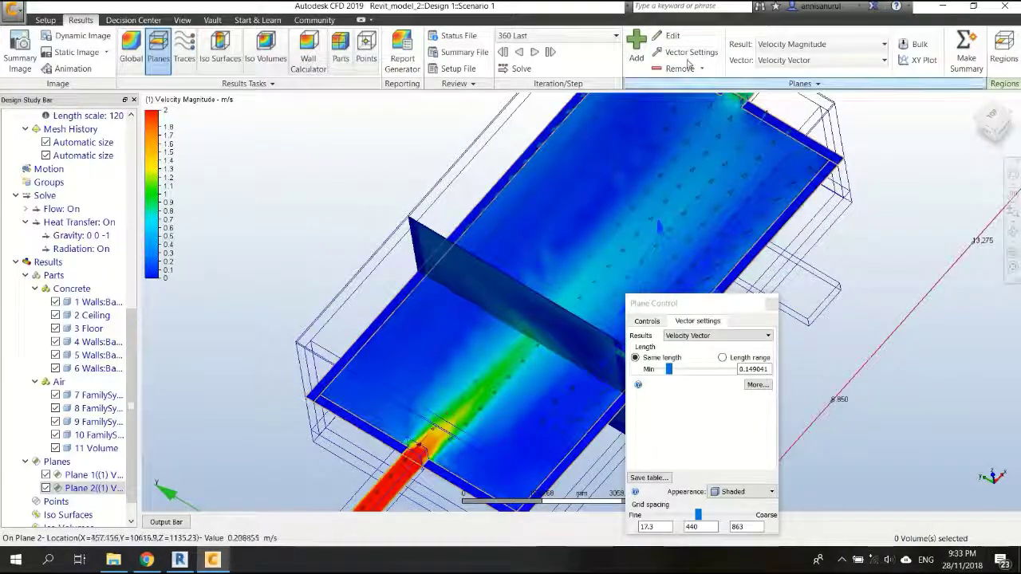
{"action": "left_click_drag", "start_coordinate": [709, 309], "coordinate": [756, 254]}
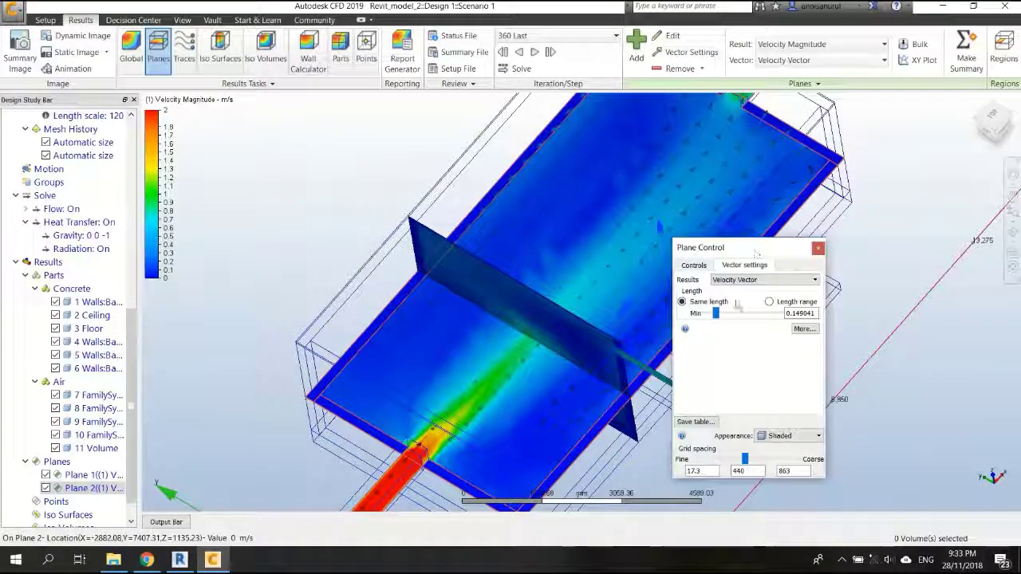
{"action": "mouse_move", "coordinate": [716, 314]}
{"action": "left_mouse_down"}
{"action": "mouse_move", "coordinate": [727, 314]}
{"action": "mouse_move", "coordinate": [707, 318]}
{"action": "mouse_move", "coordinate": [718, 320]}
{"action": "left_mouse_up"}
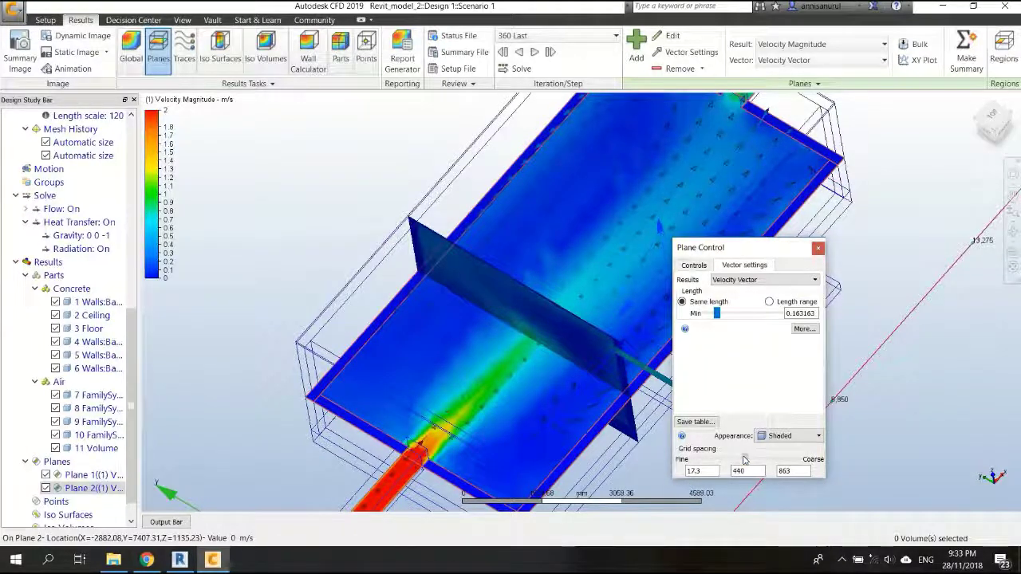
{"action": "mouse_move", "coordinate": [743, 461]}
{"action": "left_mouse_down"}
{"action": "mouse_move", "coordinate": [734, 458]}
{"action": "mouse_move", "coordinate": [761, 460]}
{"action": "mouse_move", "coordinate": [727, 458]}
{"action": "left_mouse_up"}
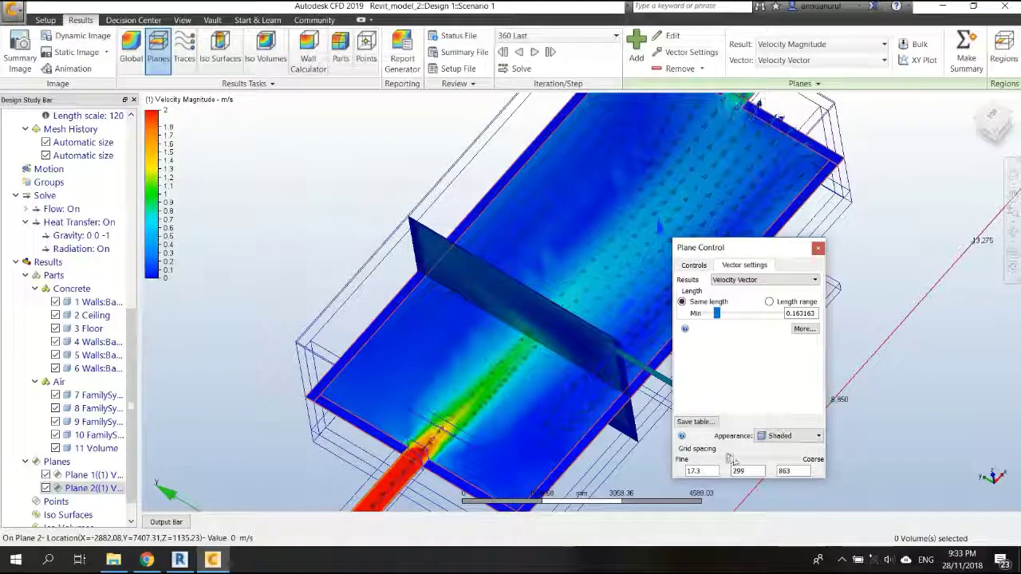
{"action": "left_click", "coordinate": [818, 248]}
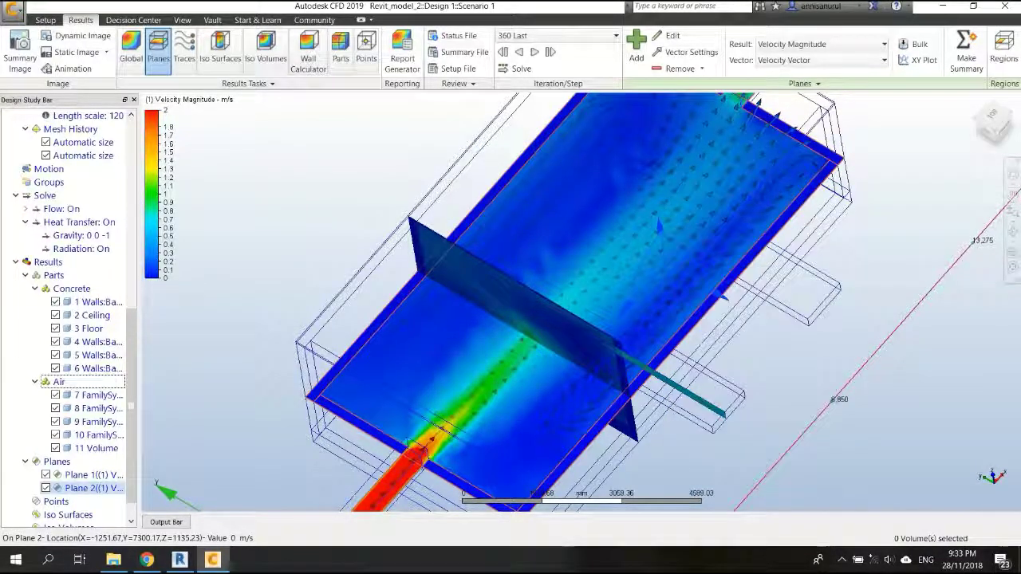
{"action": "left_click", "coordinate": [975, 118]}
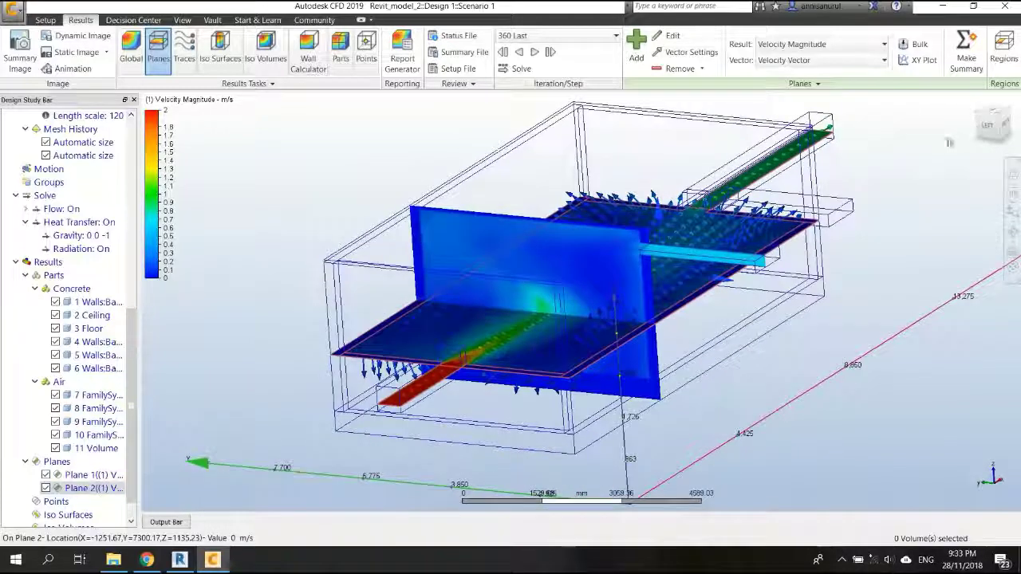
{"action": "left_click", "coordinate": [976, 118]}
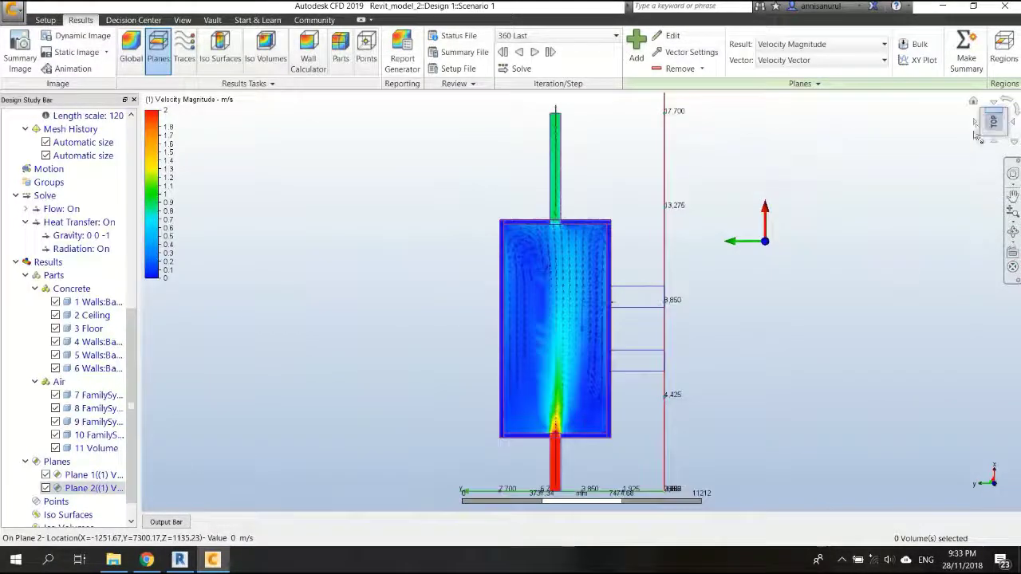
{"action": "scroll", "coordinate": [581, 372], "scroll_direction": "up", "scroll_amount": 4}
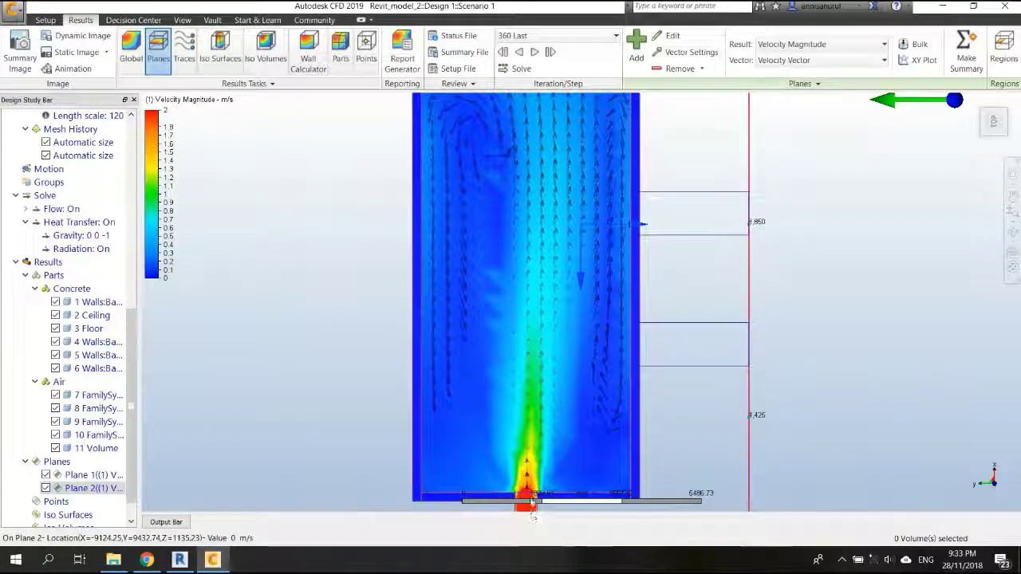
{"action": "scroll", "coordinate": [543, 365], "scroll_direction": "down", "scroll_amount": 2}
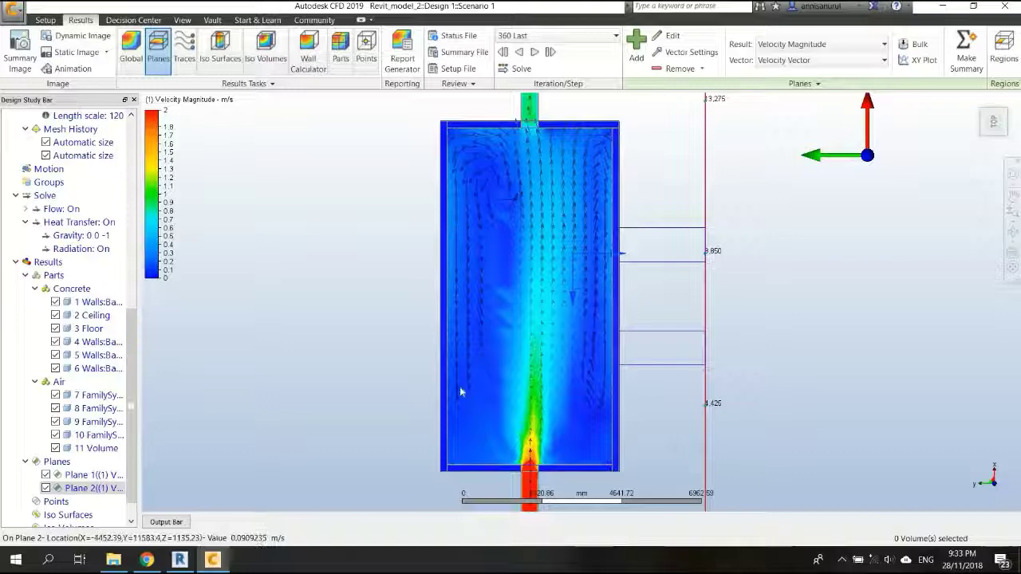
{"action": "scroll", "coordinate": [553, 372], "scroll_direction": "down", "scroll_amount": 1}
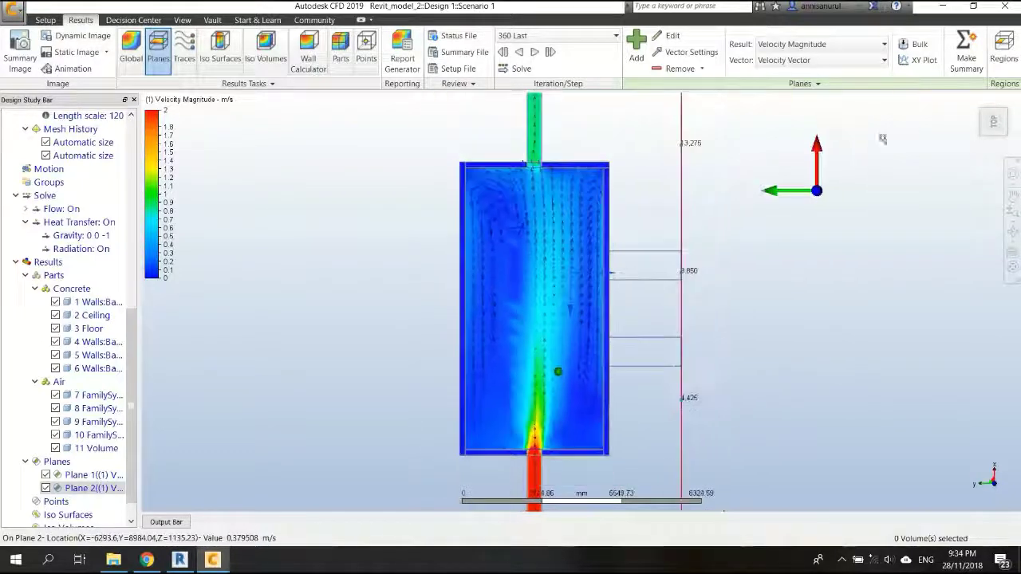
{"action": "left_click", "coordinate": [988, 139]}
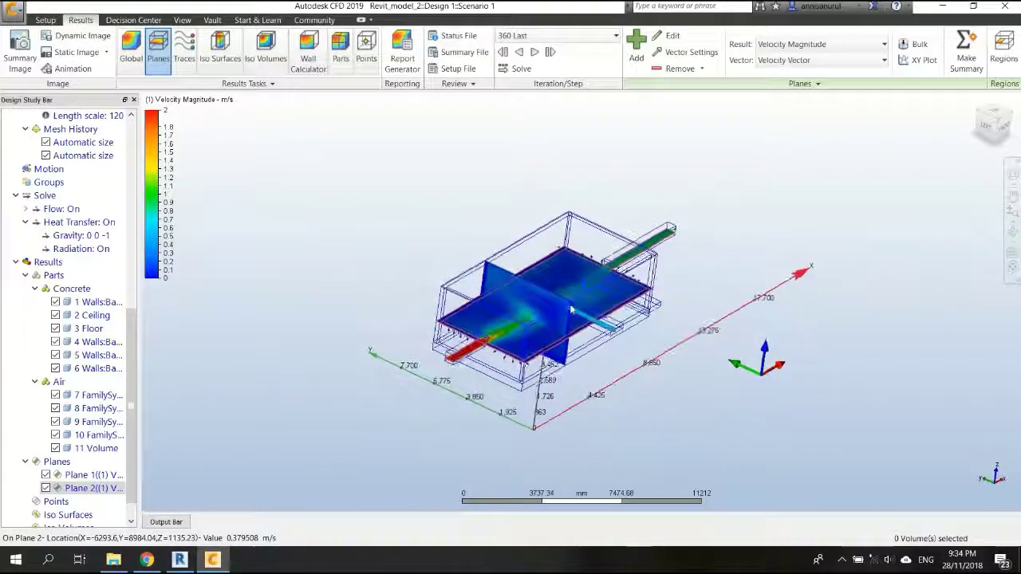
Set Plane 1's Vector display to Velocity Vector
{"action": "scroll", "coordinate": [534, 311], "scroll_direction": "up", "scroll_amount": 5}
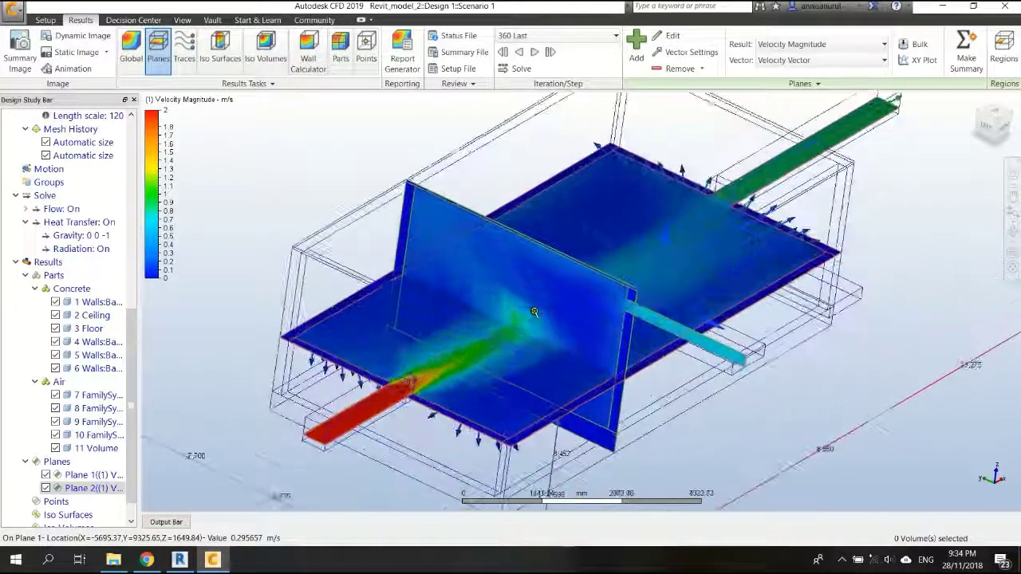
{"action": "left_click", "coordinate": [610, 285]}
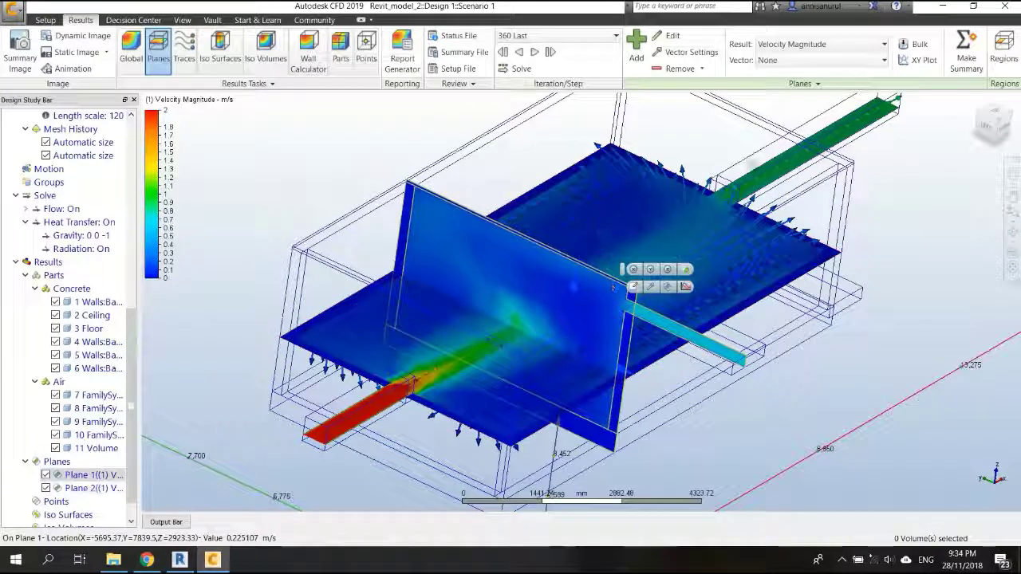
{"action": "left_click", "coordinate": [792, 61]}
{"action": "left_click", "coordinate": [788, 91]}
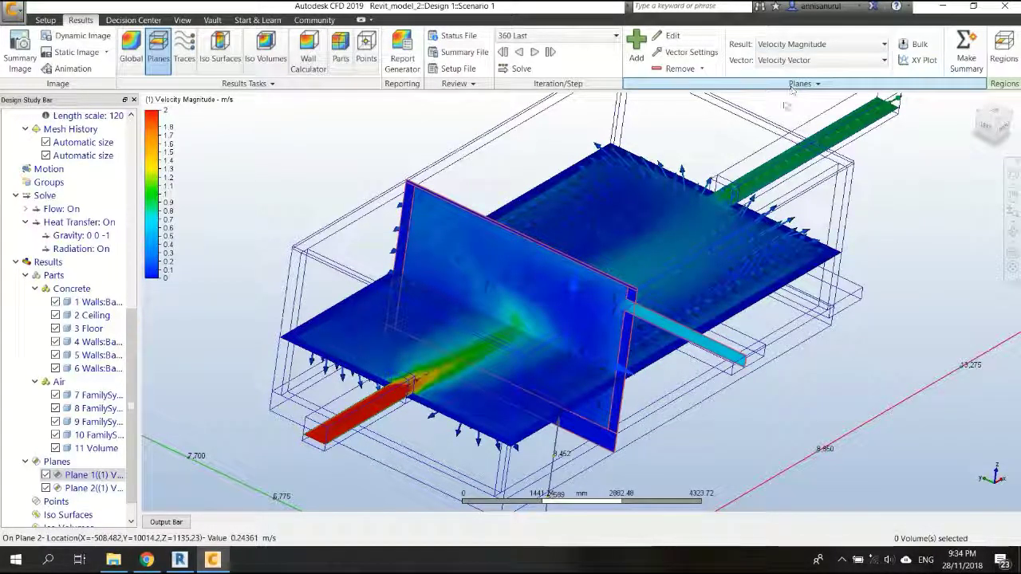
{"action": "mouse_move", "coordinate": [587, 289]}
{"action": "middle_mouse_down", "text": "shift"}
{"action": "mouse_move", "coordinate": [555, 317]}
{"action": "mouse_move", "coordinate": [586, 338]}
{"action": "mouse_move", "coordinate": [576, 300]}
{"action": "middle_mouse_up", "text": "shift"}
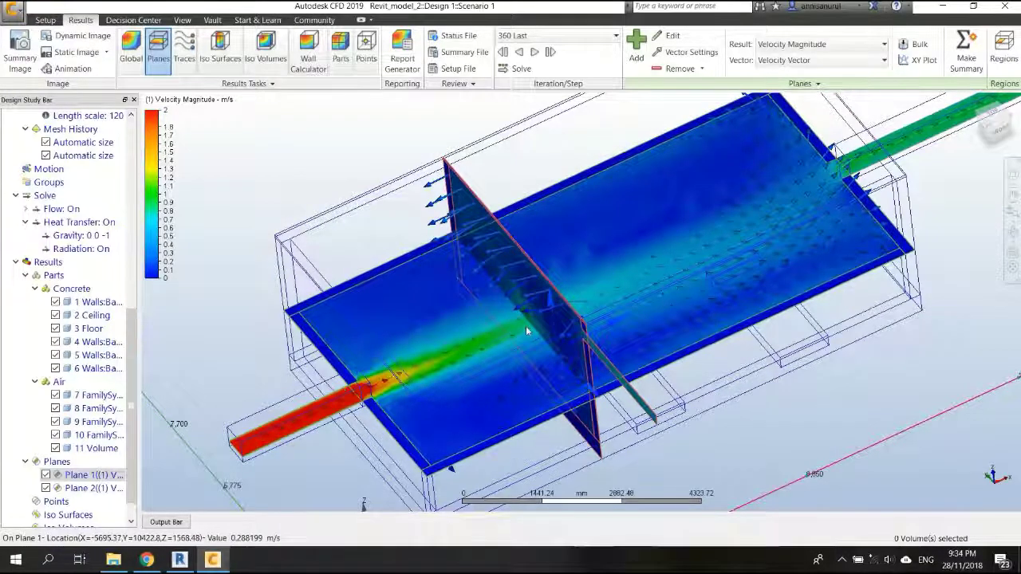
{"action": "middle_click_drag", "start_coordinate": [527, 331], "coordinate": [578, 324], "text": "shift"}
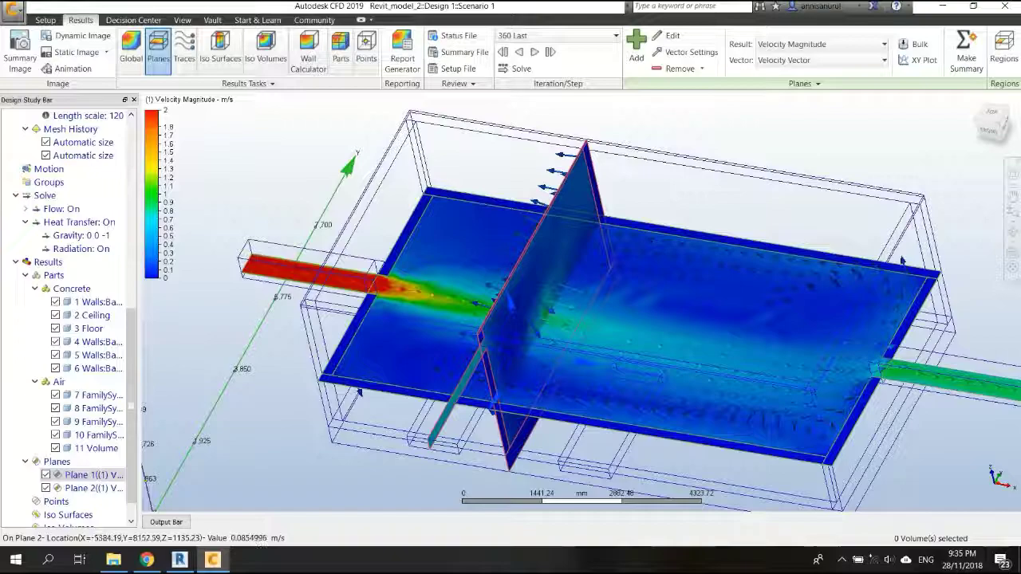
{"action": "middle_click_drag", "start_coordinate": [687, 321], "coordinate": [790, 348], "text": "shift"}
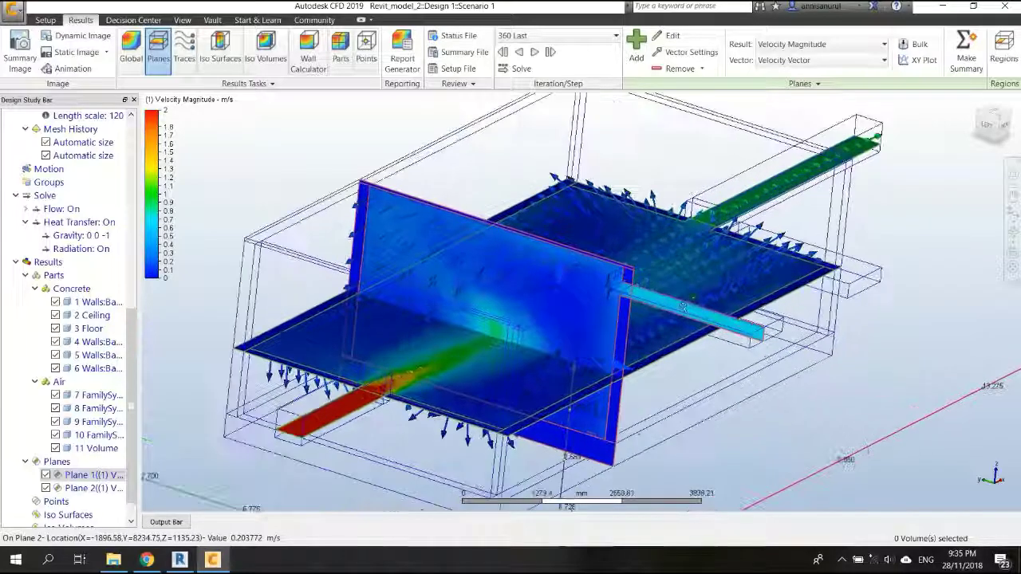
{"action": "middle_click_drag", "start_coordinate": [694, 302], "coordinate": [560, 336], "text": "shift"}
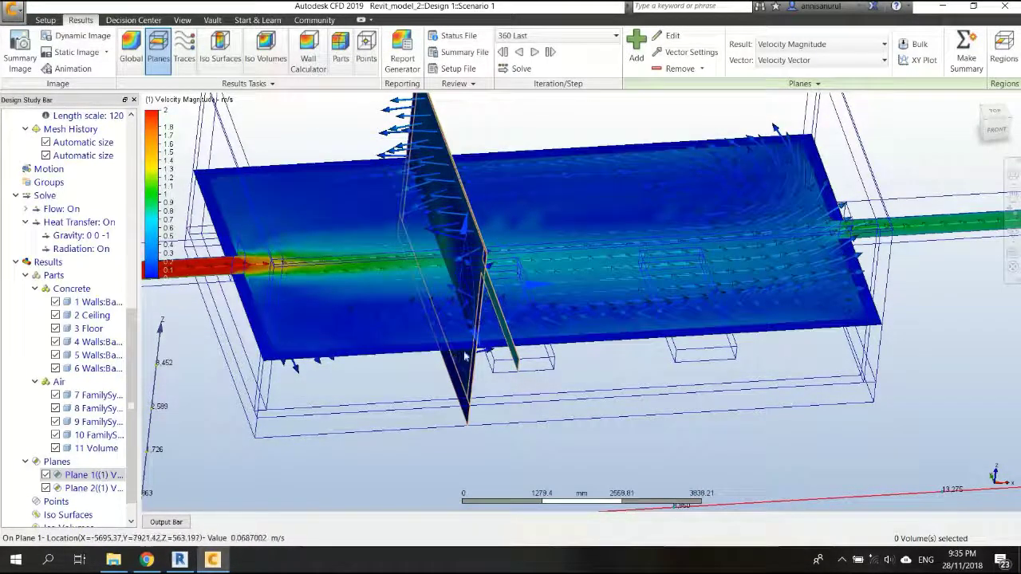
{"action": "scroll", "coordinate": [466, 356], "scroll_direction": "down", "scroll_amount": 5}
{"action": "middle_click_drag", "start_coordinate": [466, 357], "coordinate": [440, 279], "text": "shift"}
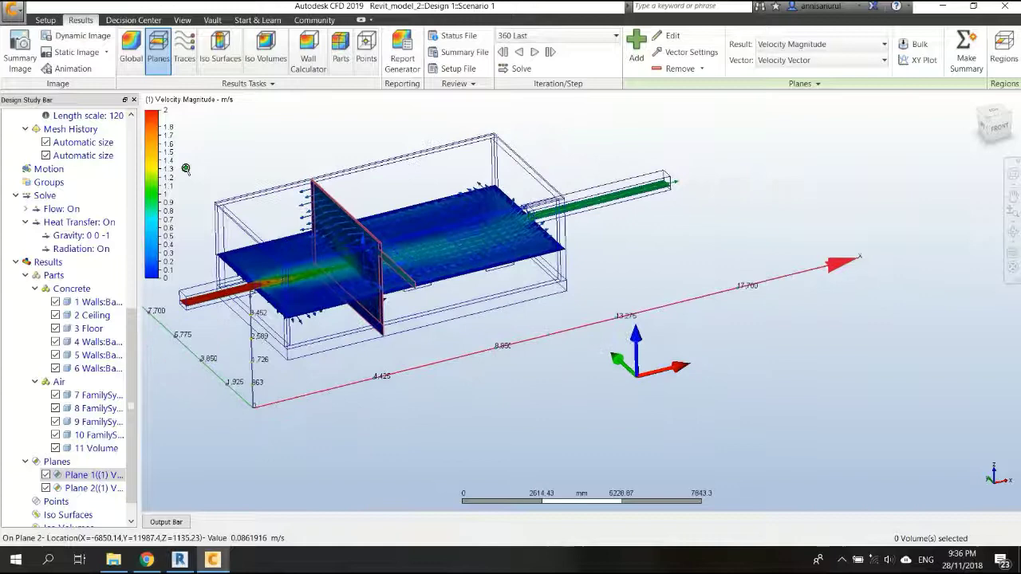
{"action": "scroll", "coordinate": [185, 168], "scroll_direction": "up", "scroll_amount": 4}
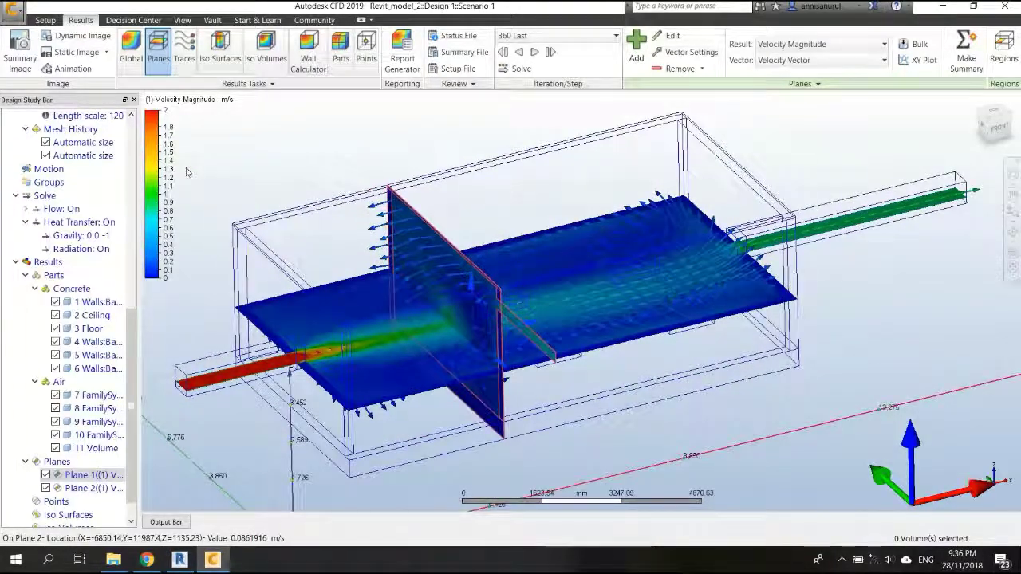